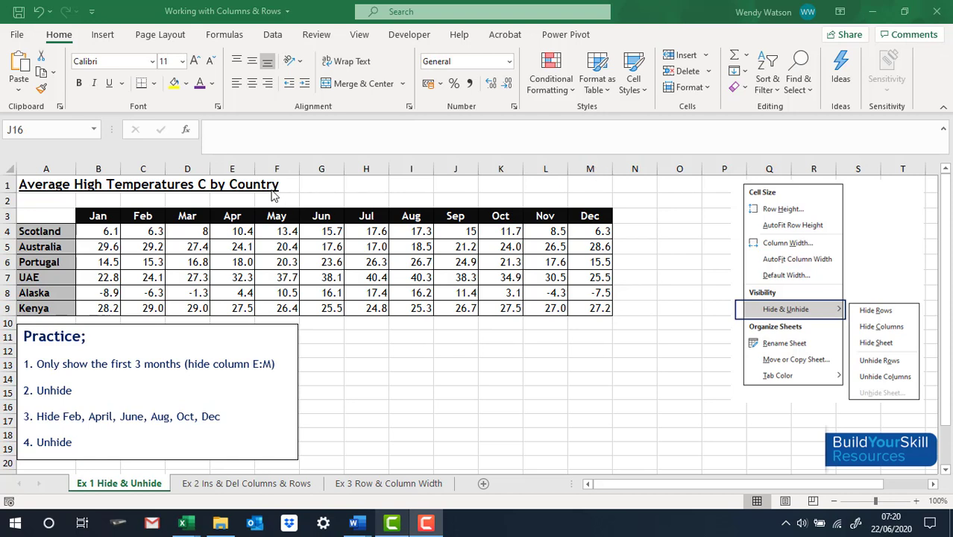
Hide columns E to M so that only the first three months of the temperature table show
click(235, 165)
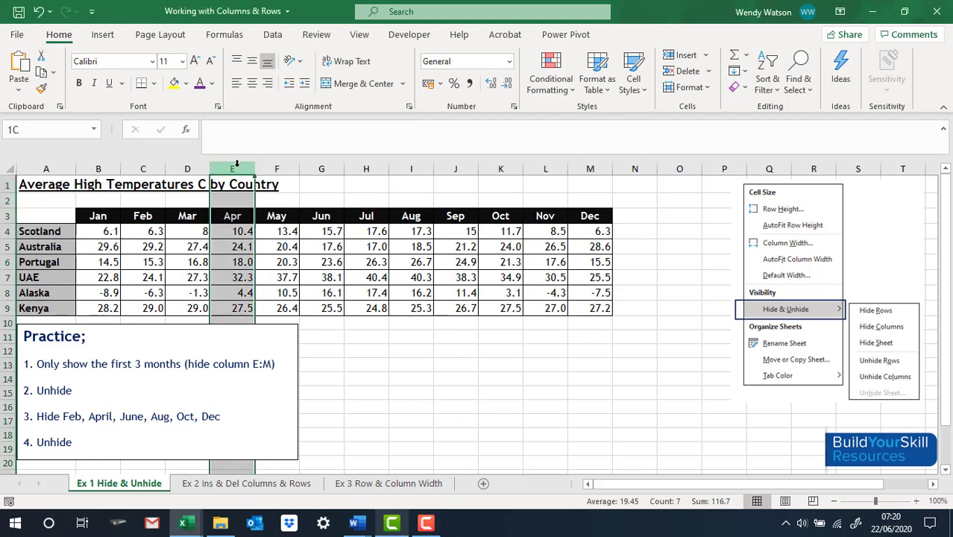
drag(236, 165, 587, 173)
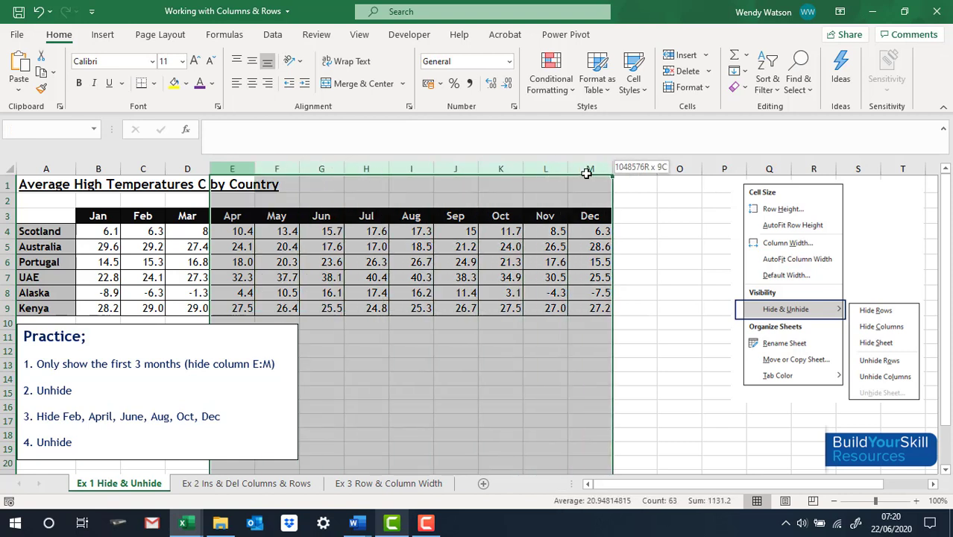
right_click(592, 233)
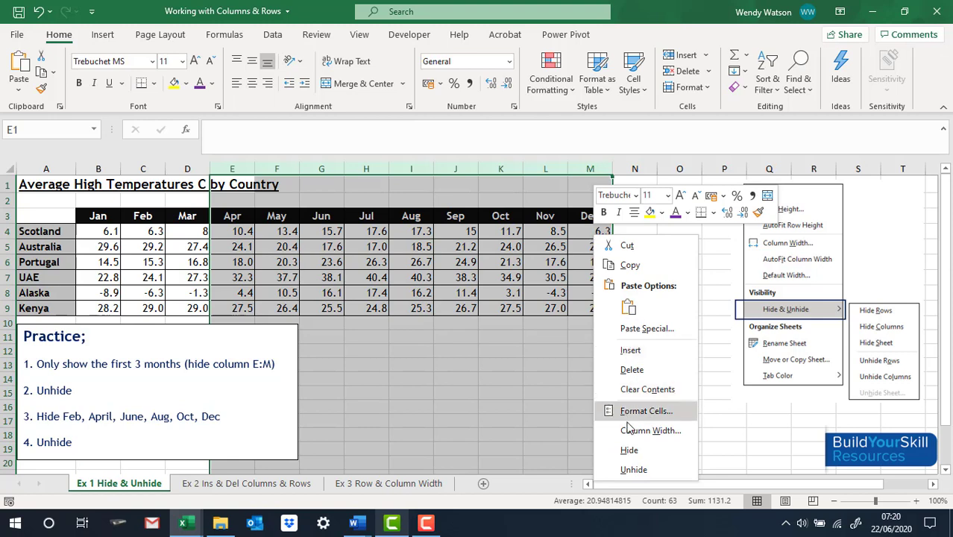
click(630, 451)
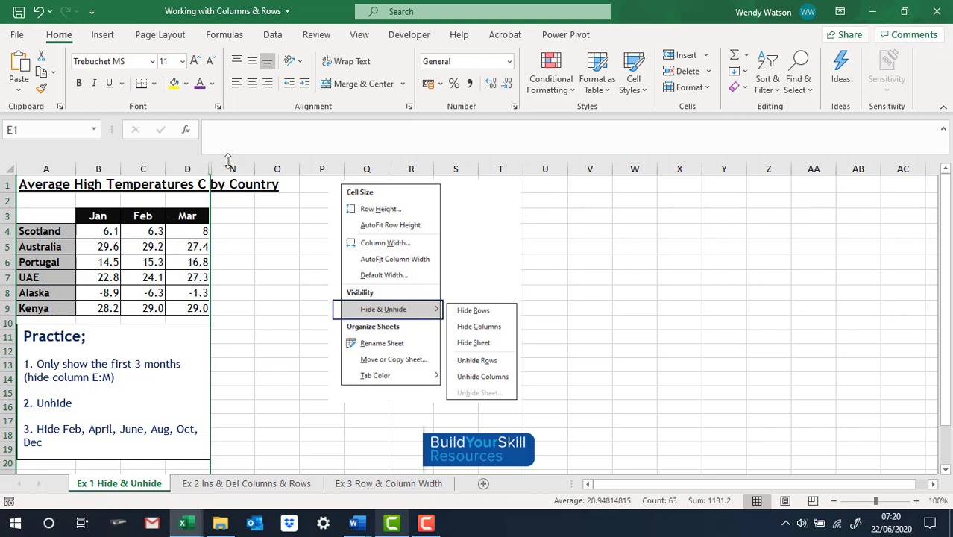
Unhide the hidden columns between D and N
click(184, 167)
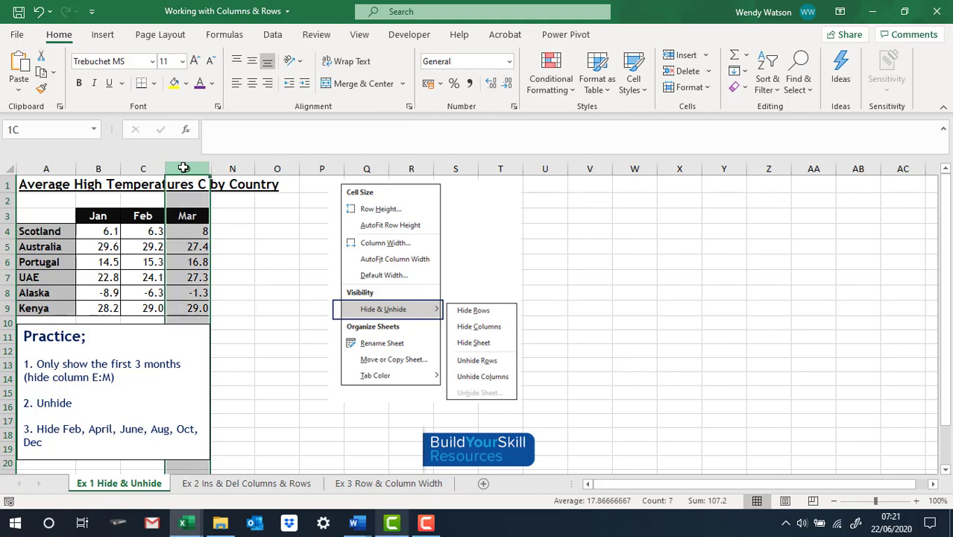
drag(184, 167, 228, 168)
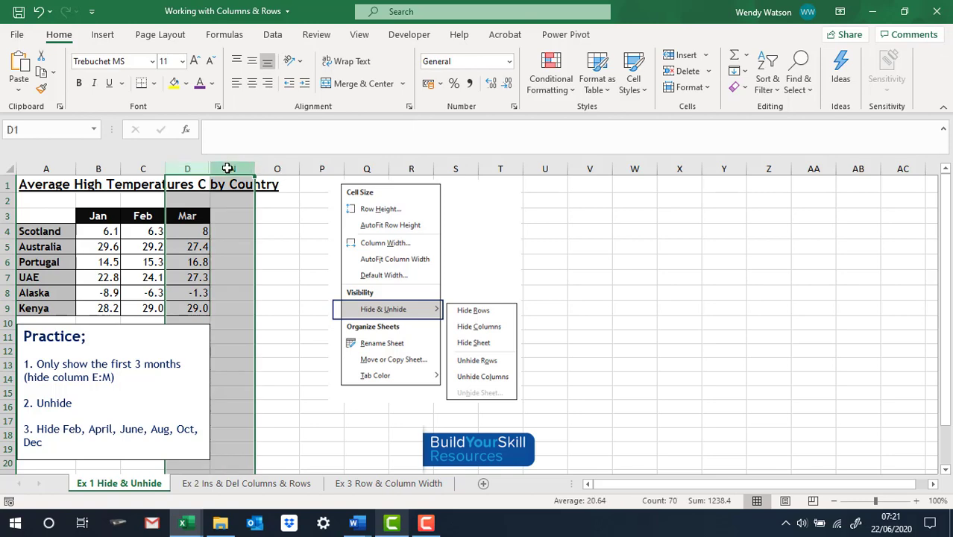
right_click(229, 167)
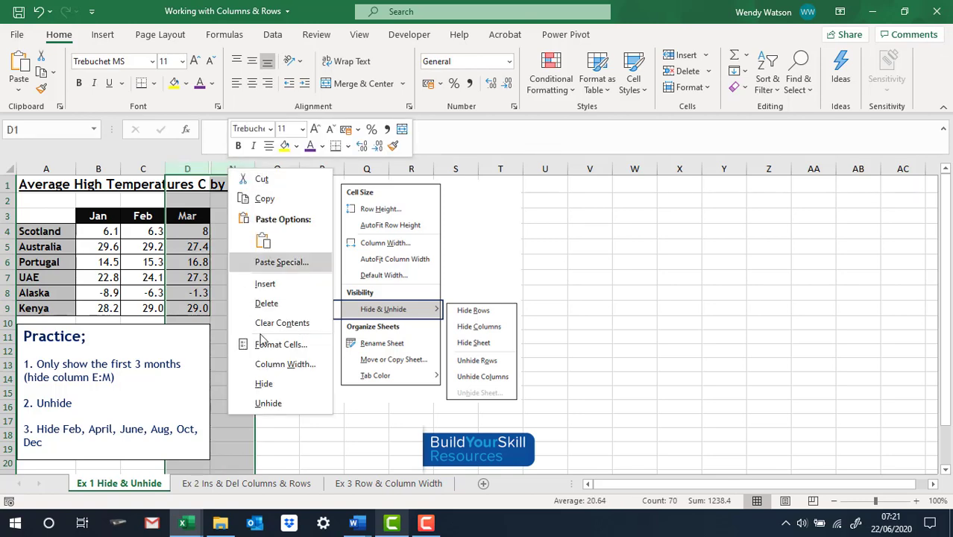
click(270, 404)
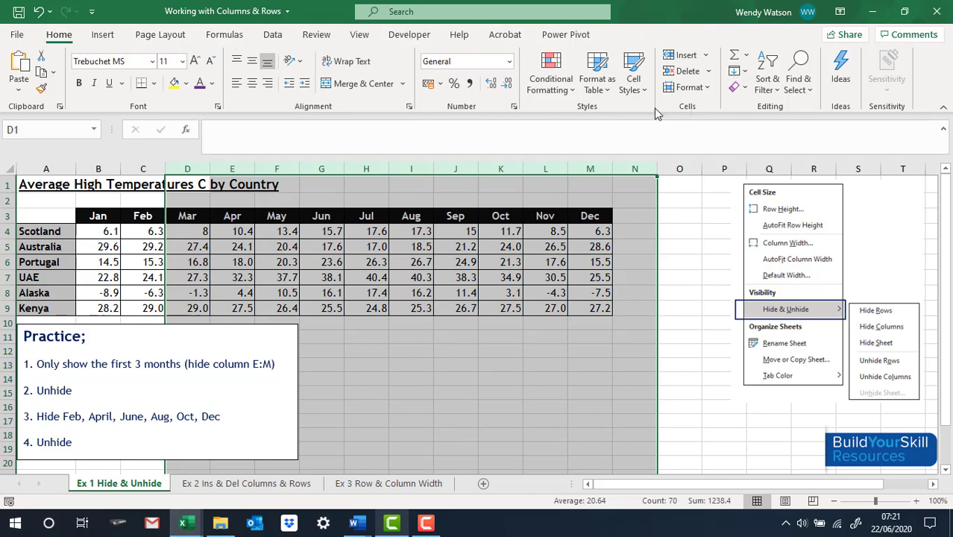
click(706, 88)
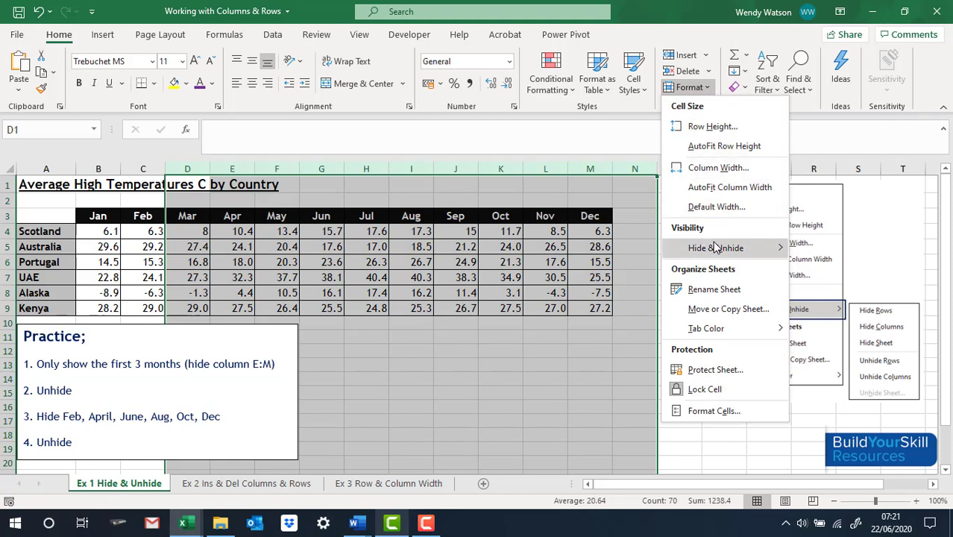
mouse_move(715, 248)
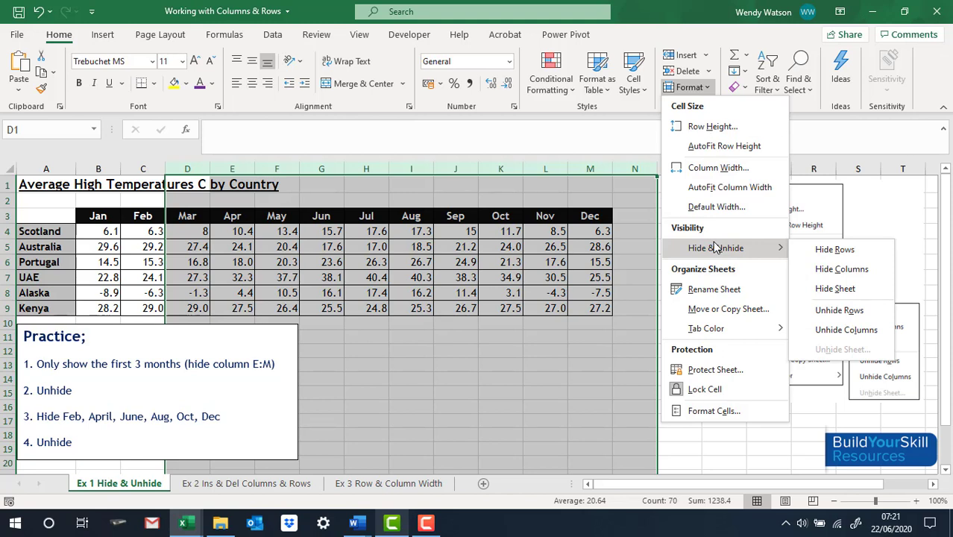
click(515, 369)
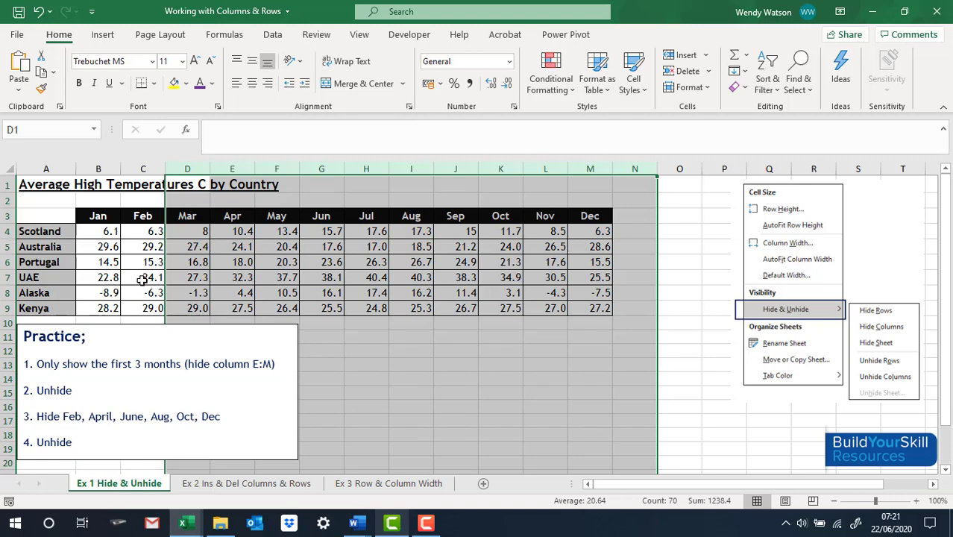
click(223, 277)
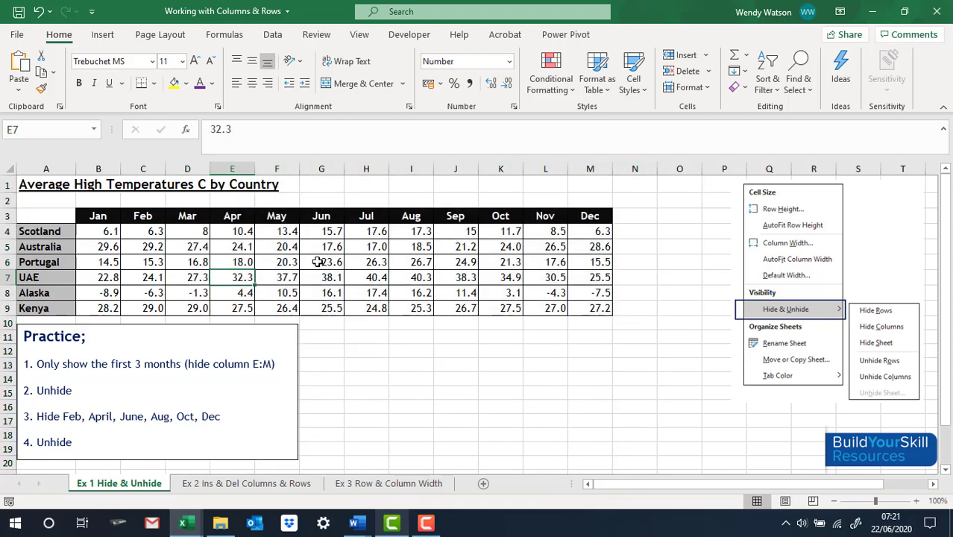
click(317, 262)
click(419, 263)
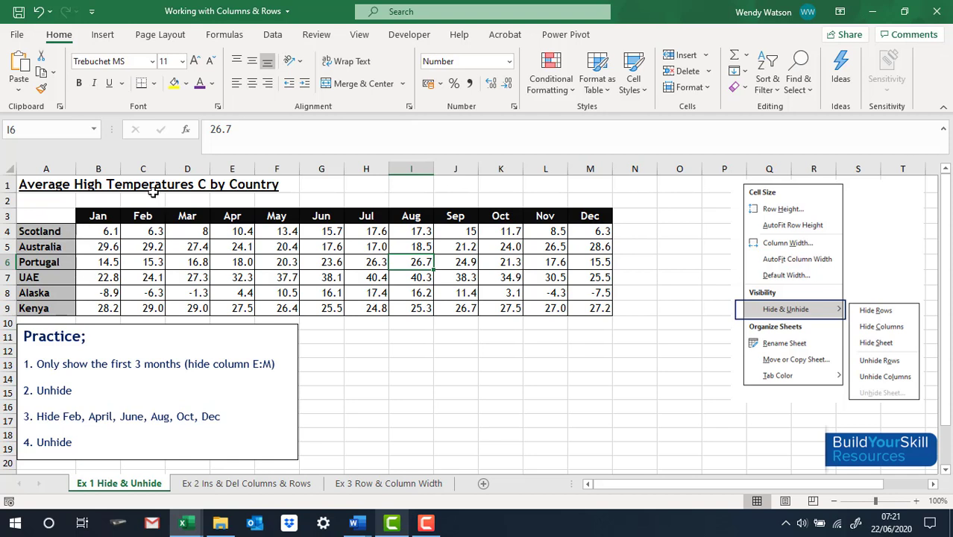
Hide the Feb, Apr, Jun, Aug, Oct and Dec columns of the temperature table together
click(144, 169)
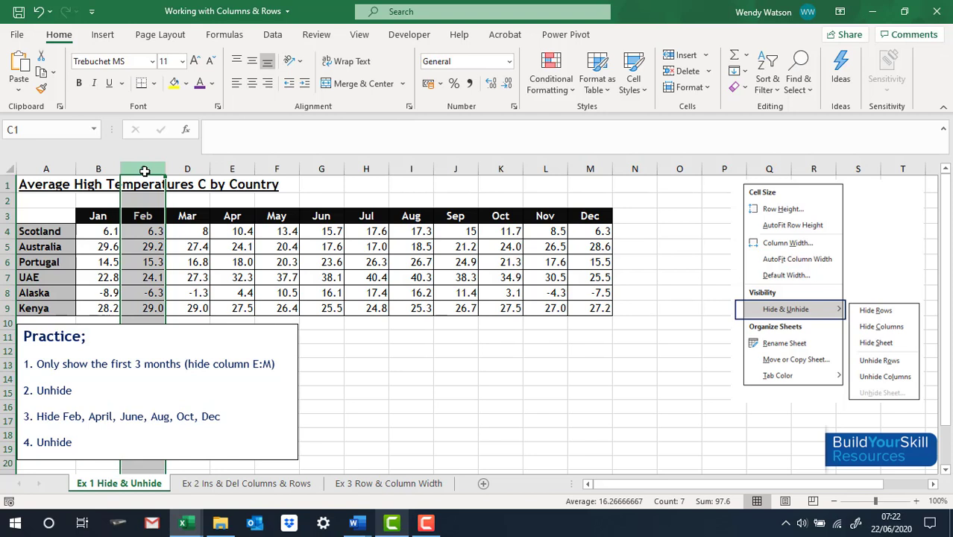
ctrl+click(238, 168)
ctrl+click(321, 168)
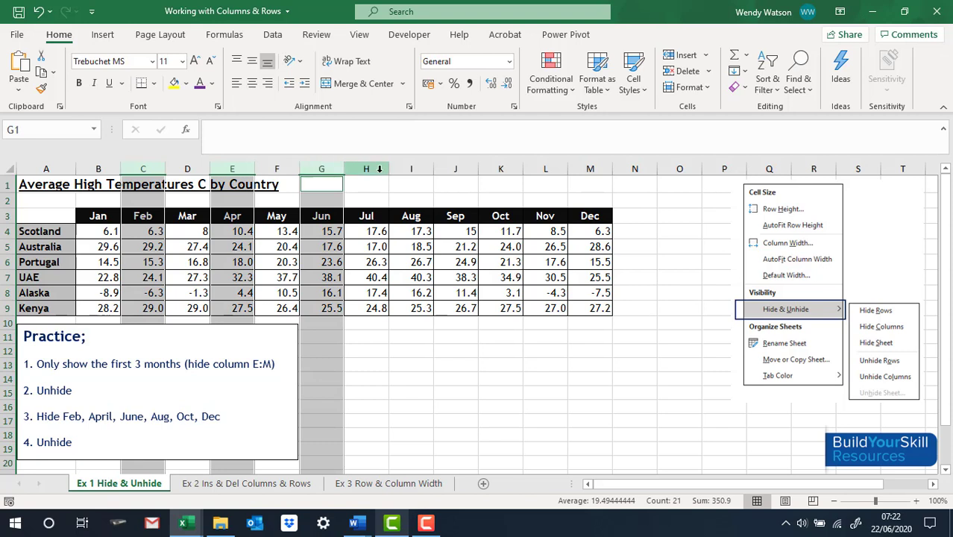
ctrl+click(410, 169)
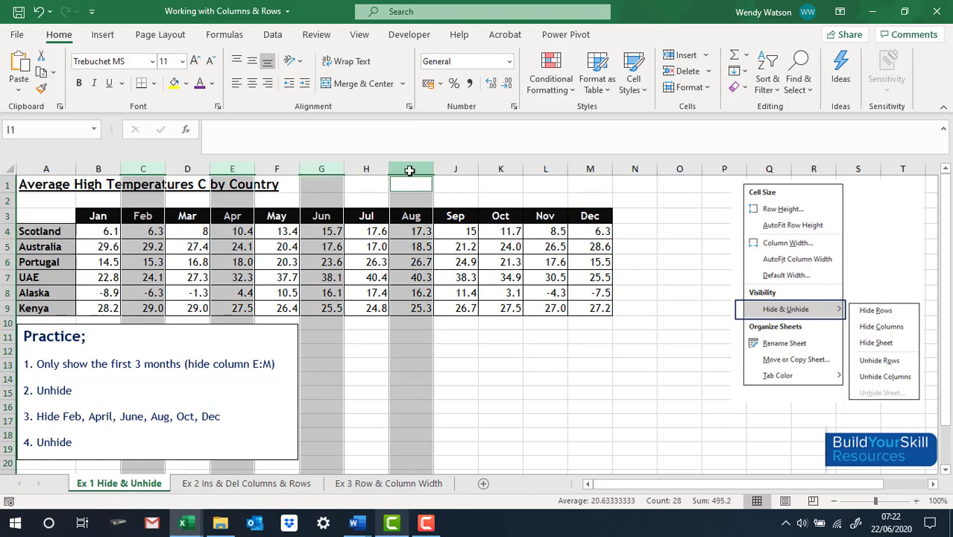
ctrl+click(507, 170)
ctrl+click(589, 170)
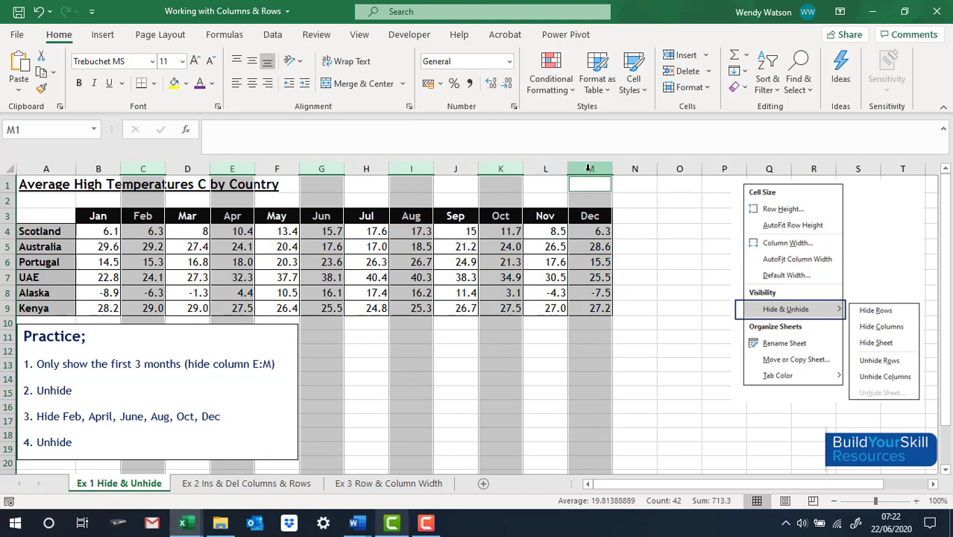
right_click(588, 170)
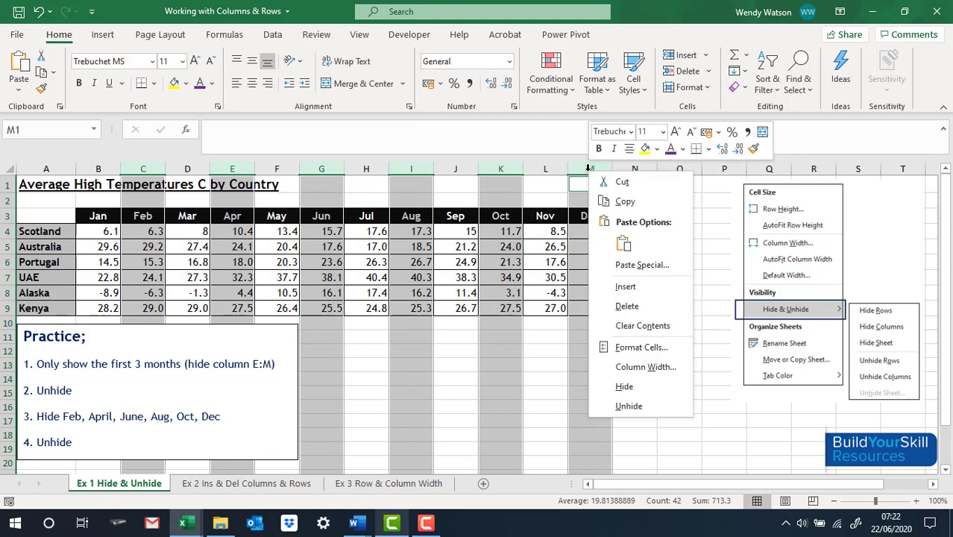
click(625, 389)
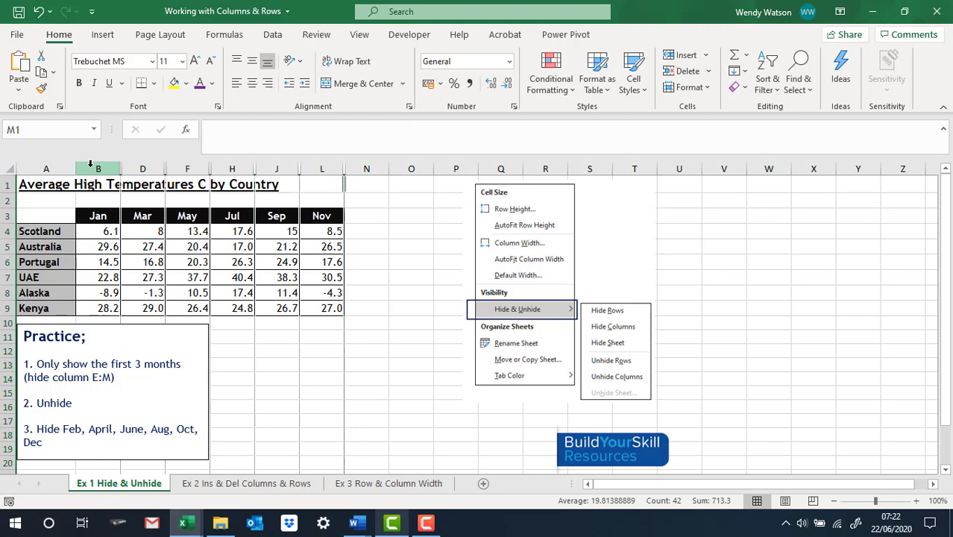
Unhide all hidden month columns between B and N, and go to the Ex 2 Ins & Del Columns & Rows sheet
drag(89, 164, 362, 168)
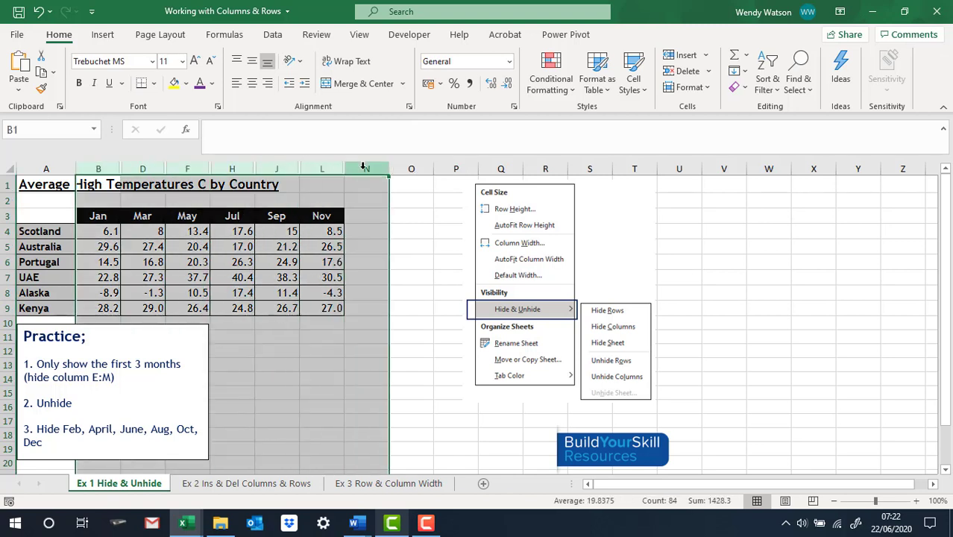
right_click(363, 166)
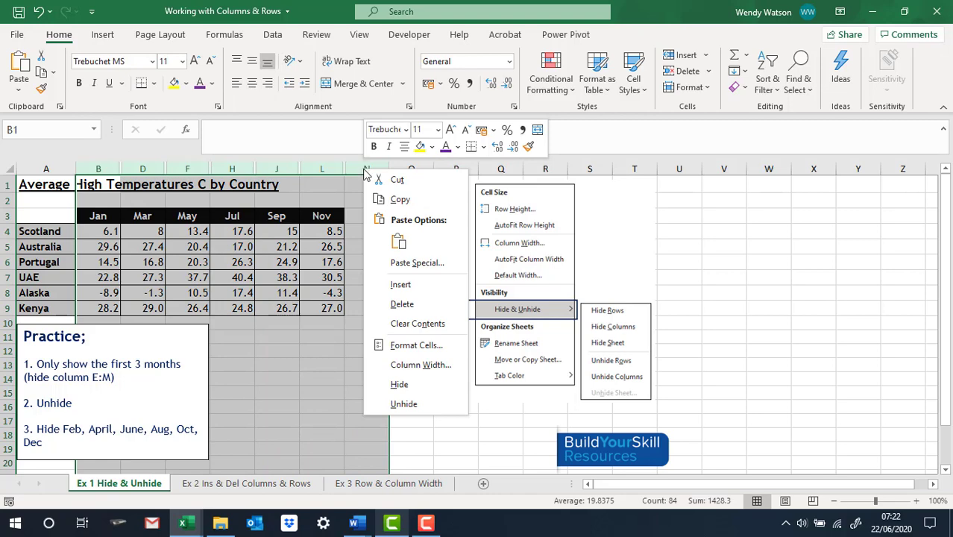
click(397, 402)
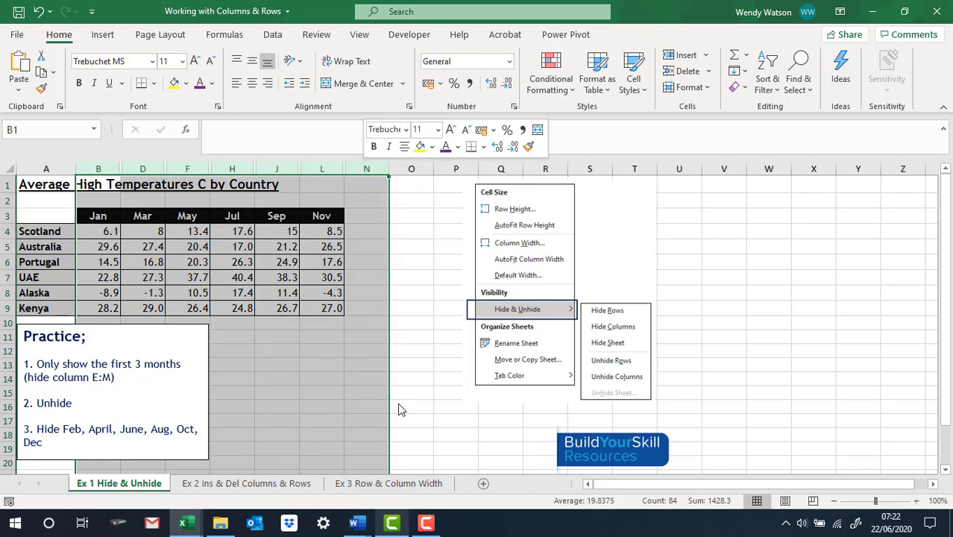
click(398, 403)
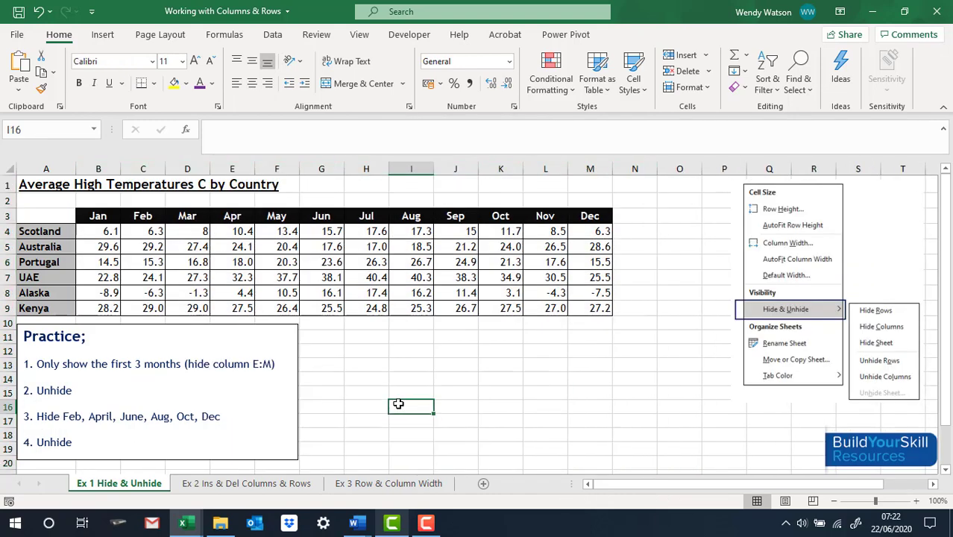
click(225, 485)
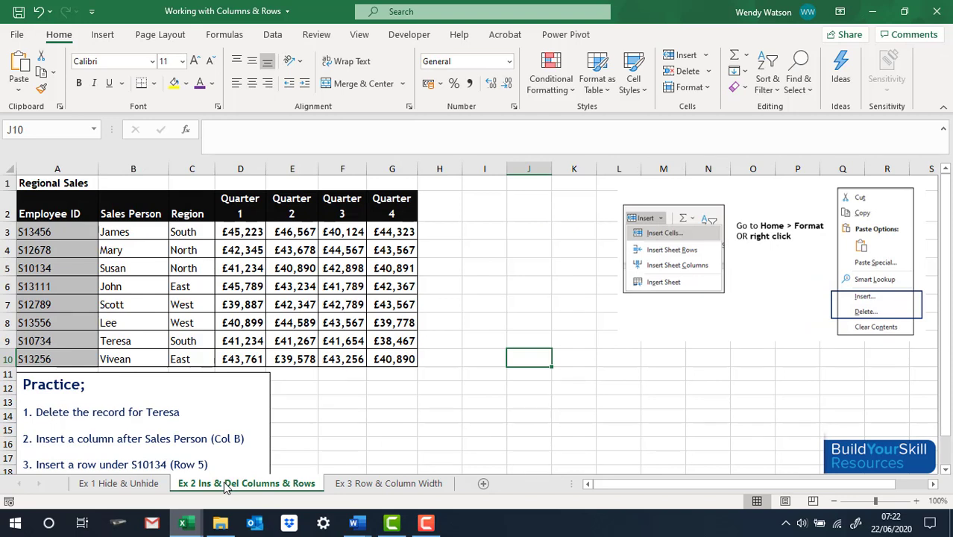
Delete the sales record in row 9 and undo the deletion
click(4, 341)
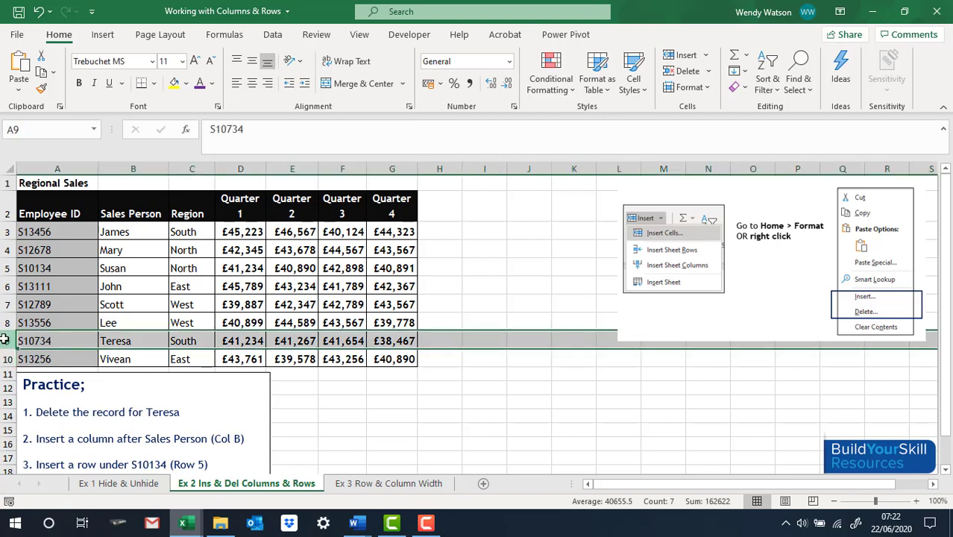
right_click(4, 339)
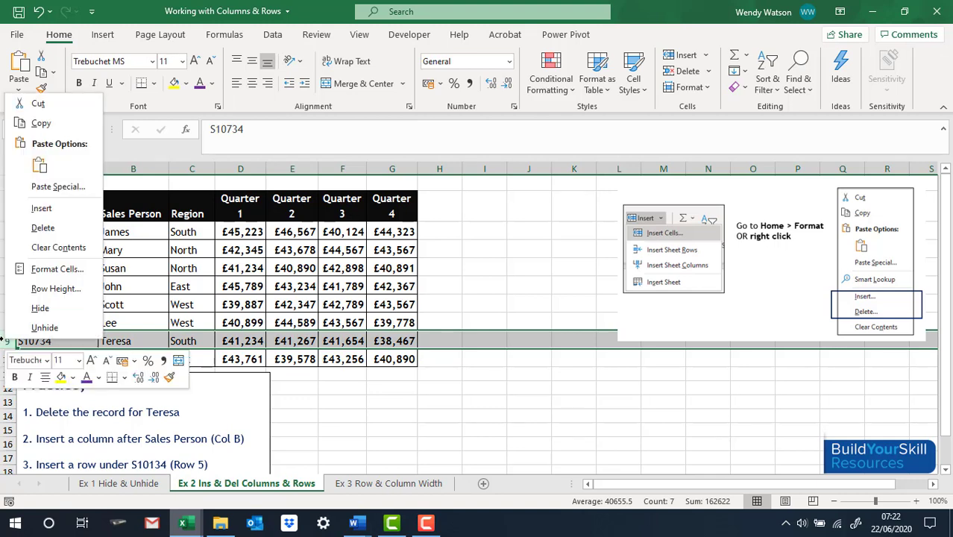
click(47, 229)
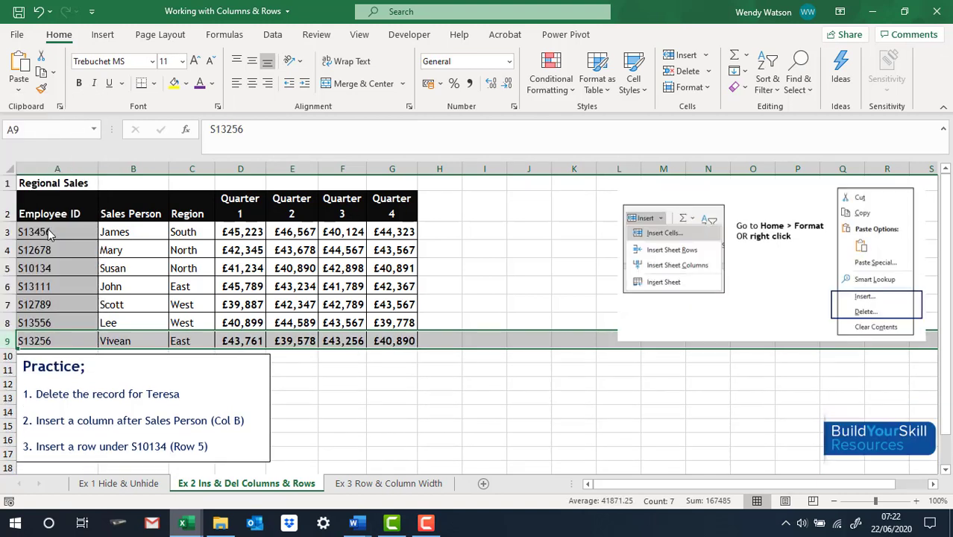
click(38, 12)
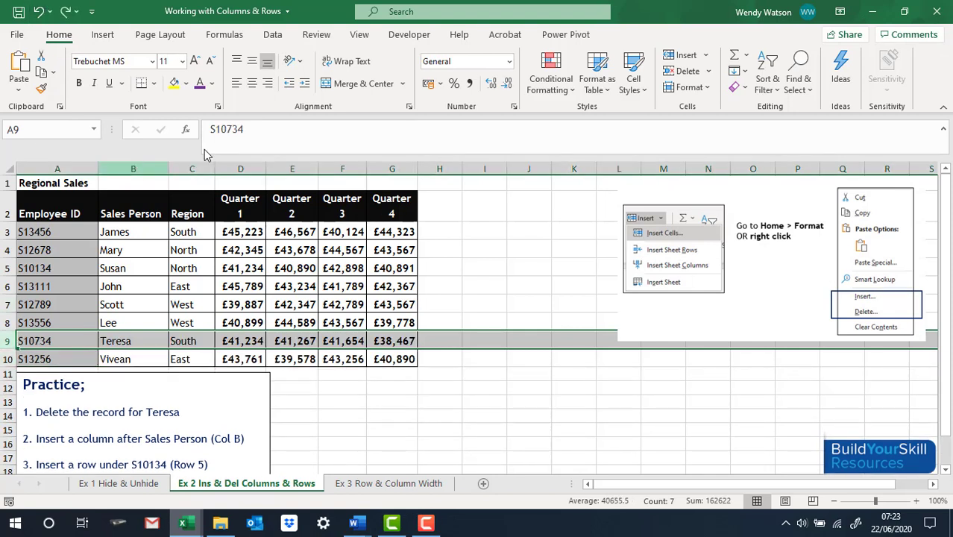
Delete the selected sales record in row 9 with the Delete Sheet Rows command
click(709, 72)
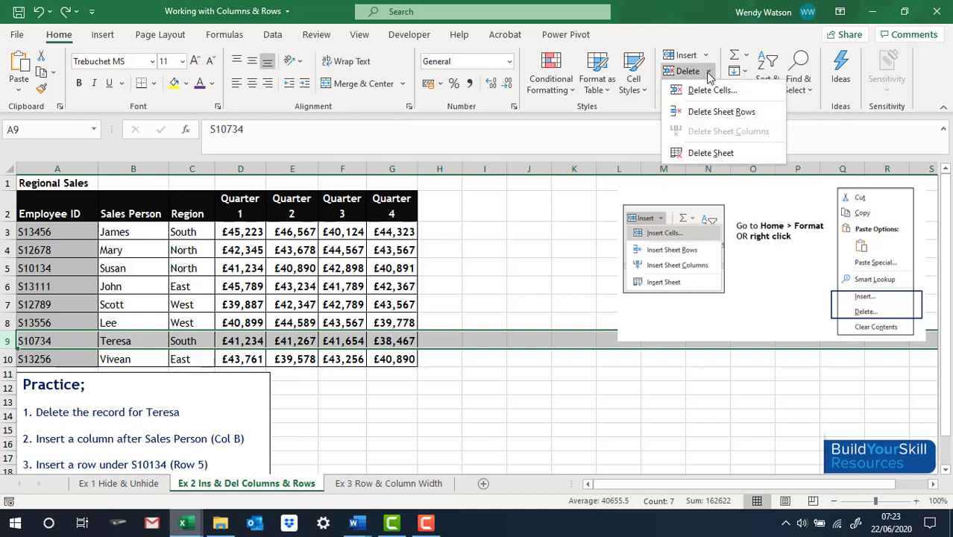
click(706, 112)
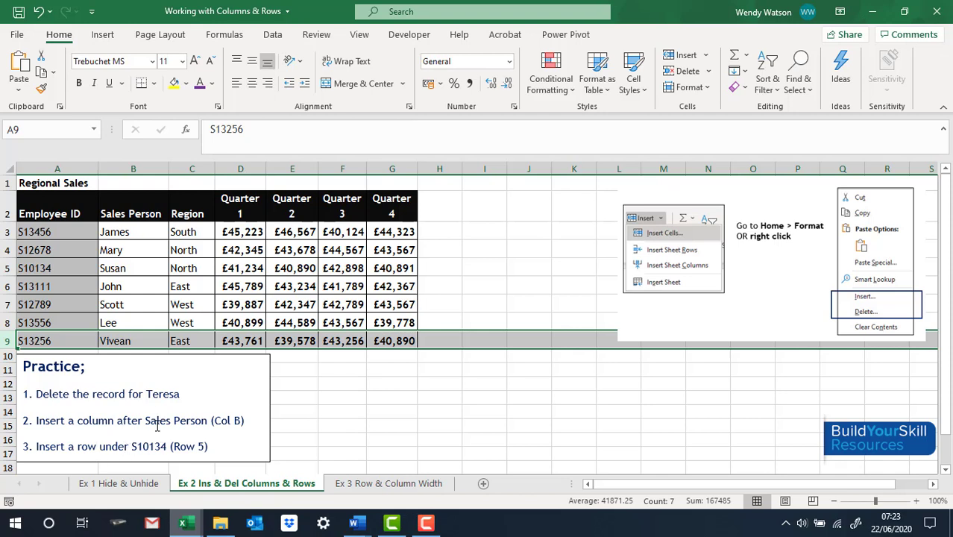
Insert a blank column between Sales Person and Region
click(190, 166)
right_click(189, 165)
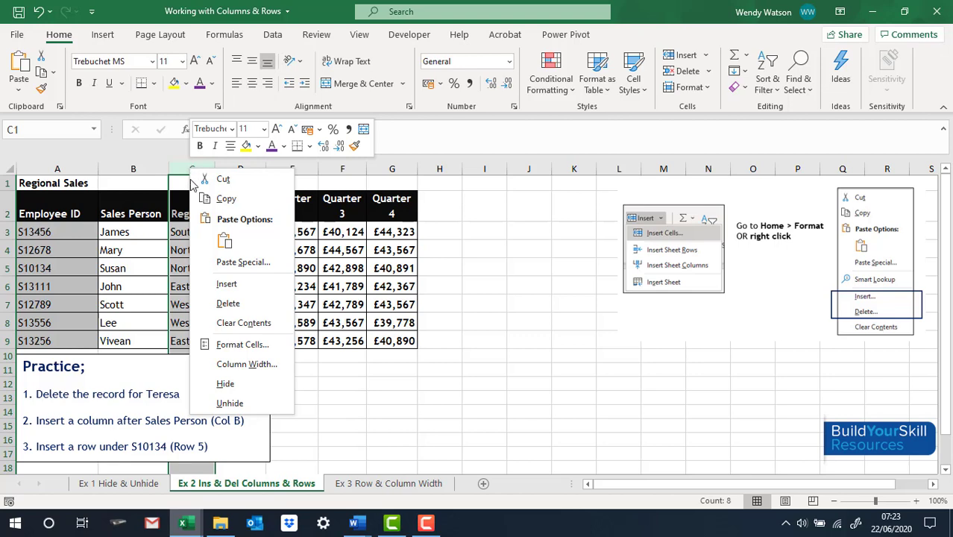
click(226, 284)
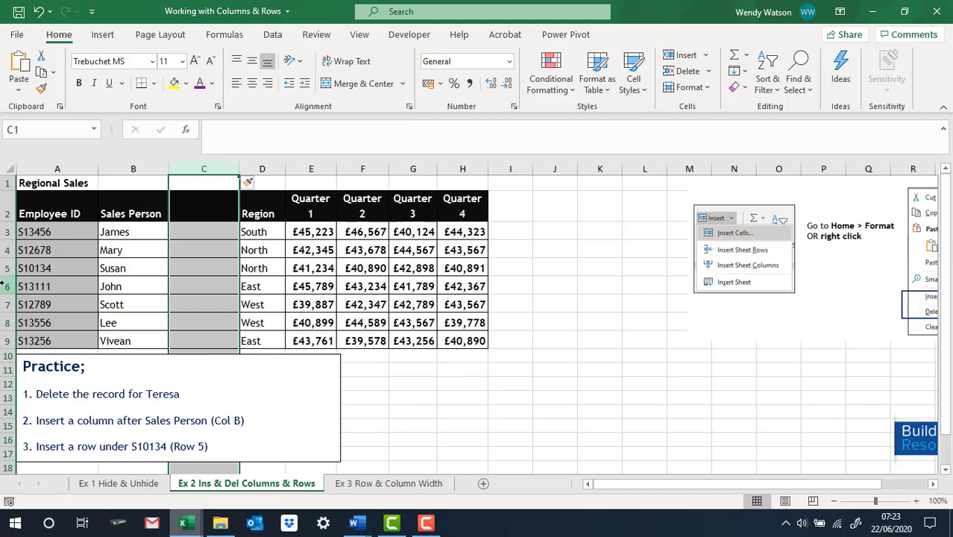
click(28, 267)
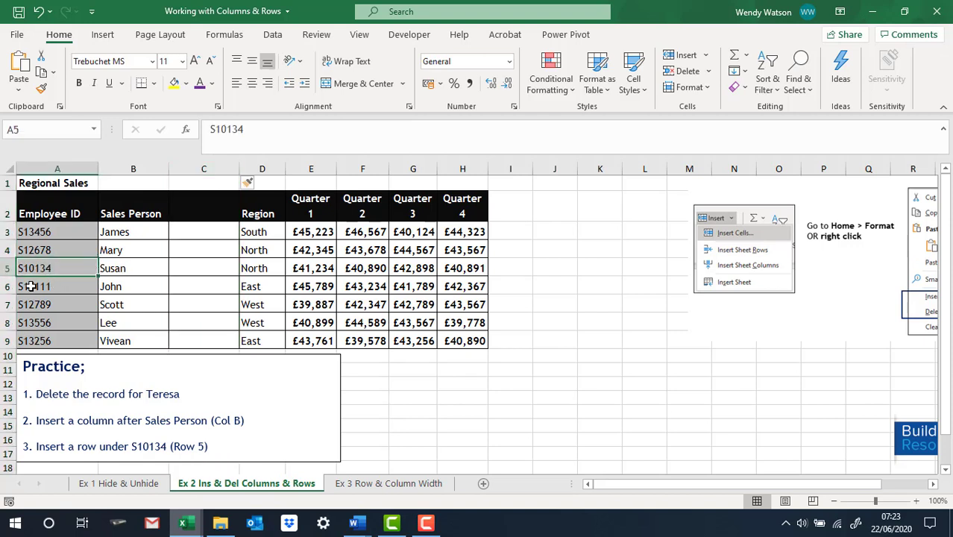
click(31, 286)
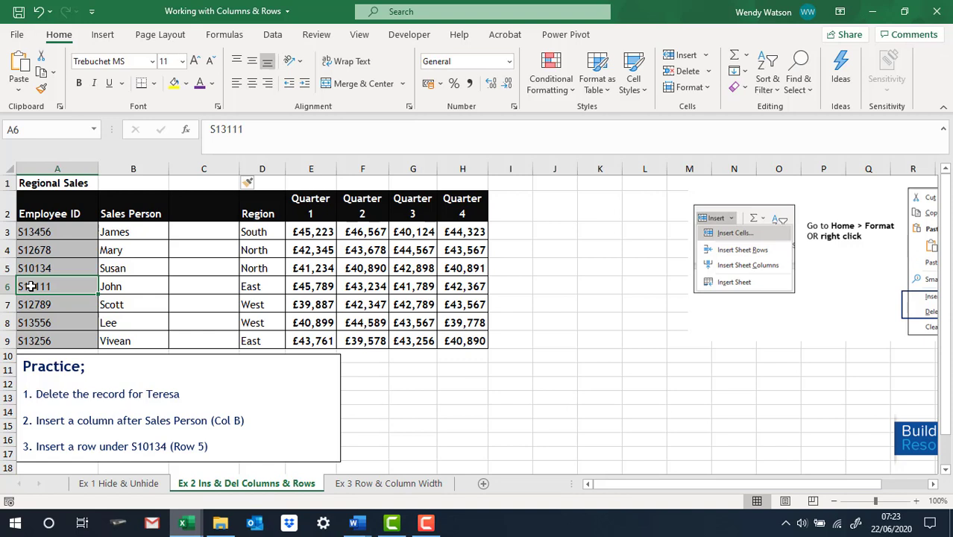
right_click(31, 286)
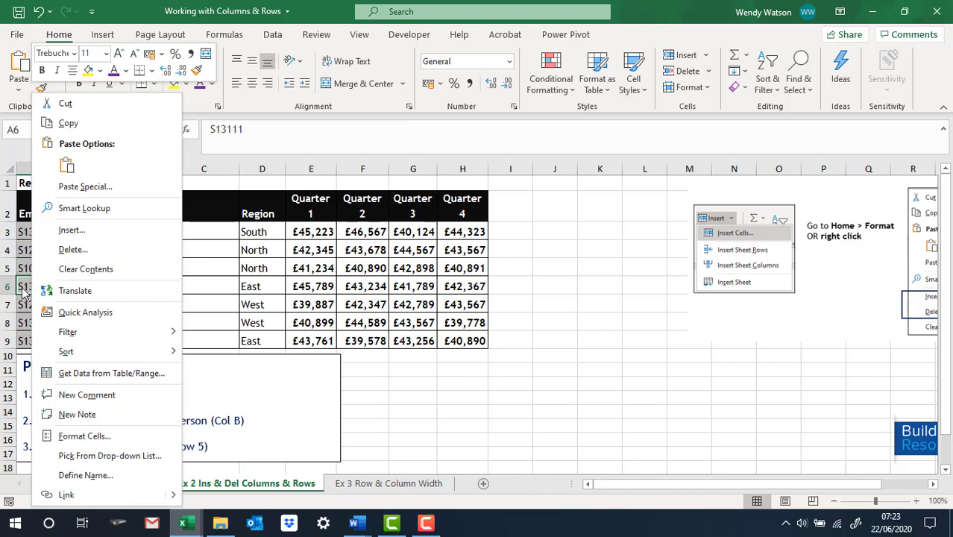
click(20, 286)
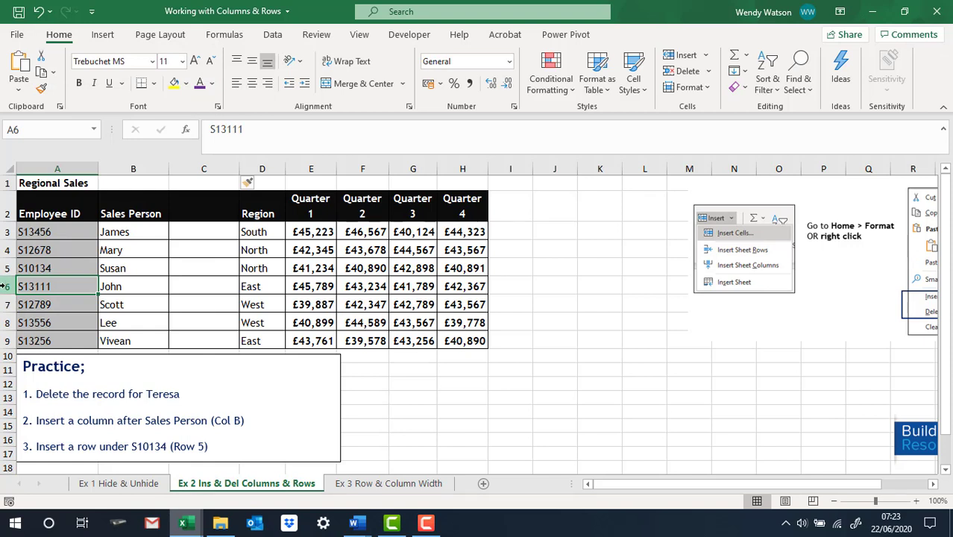
Insert a blank row directly below the S10134 record in row 5
click(4, 287)
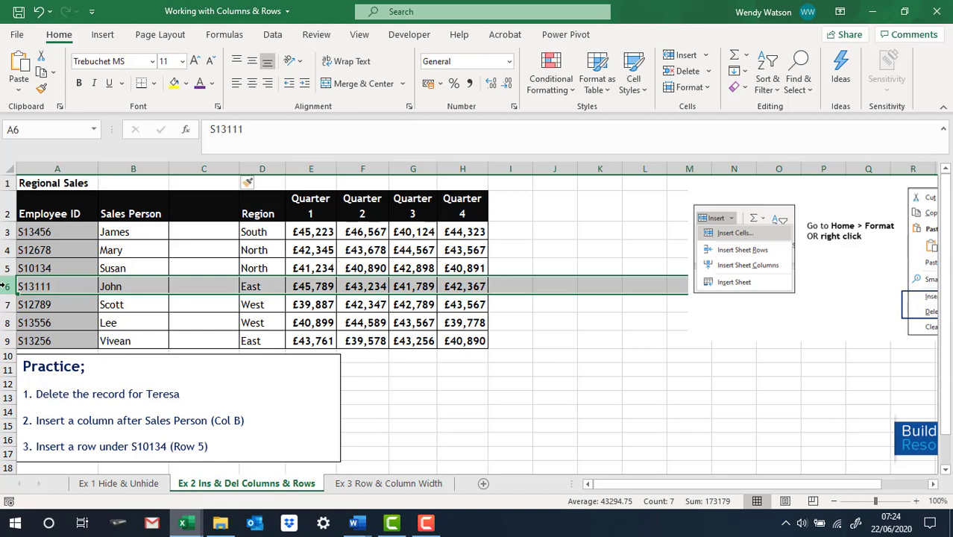
right_click(4, 286)
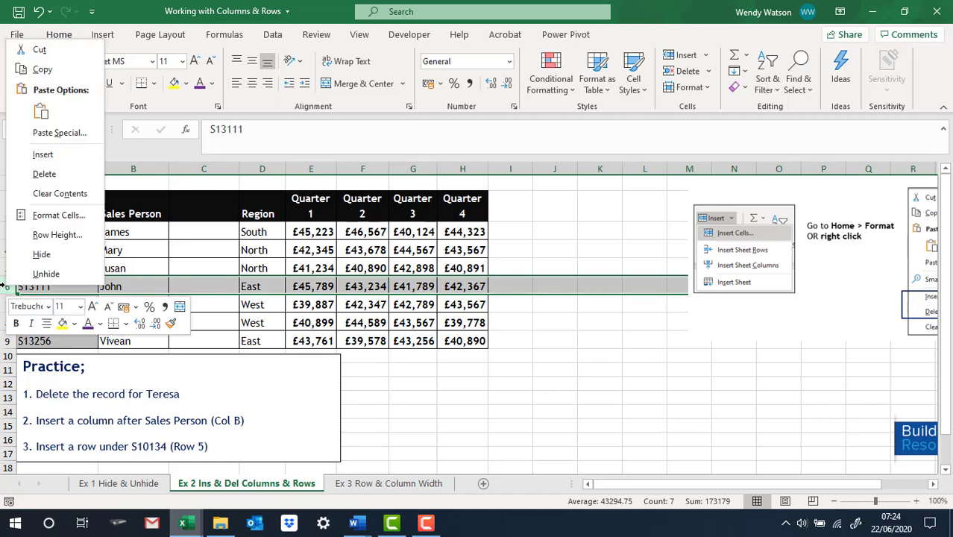
click(42, 155)
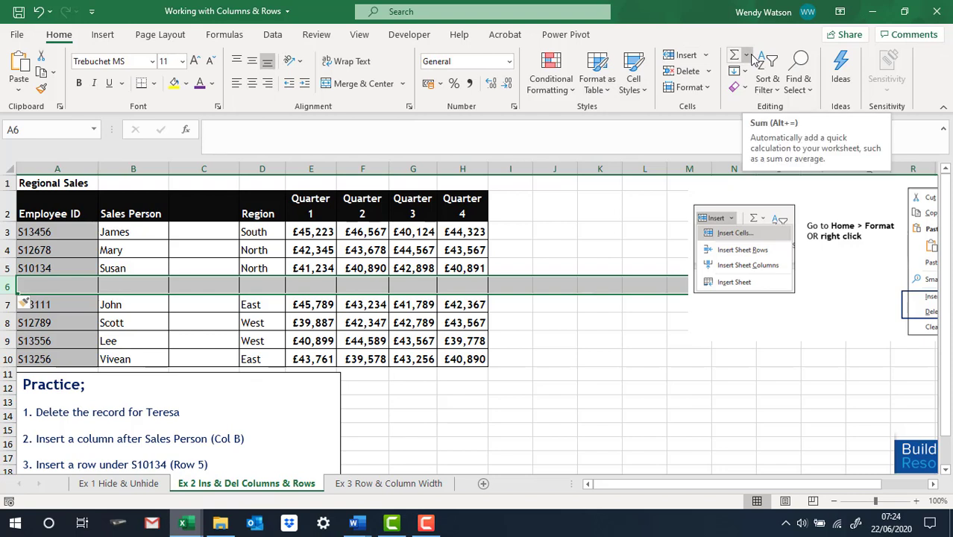
click(705, 55)
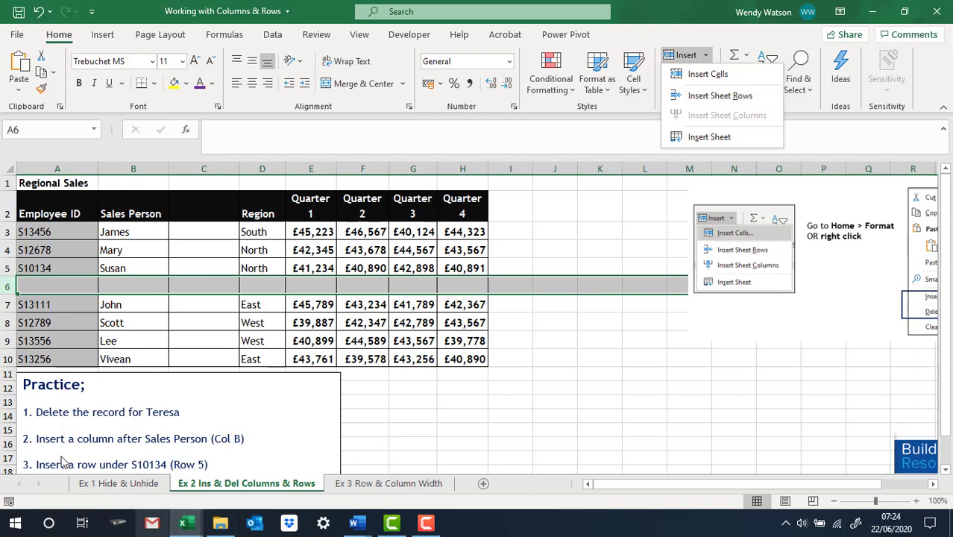
key(Escape)
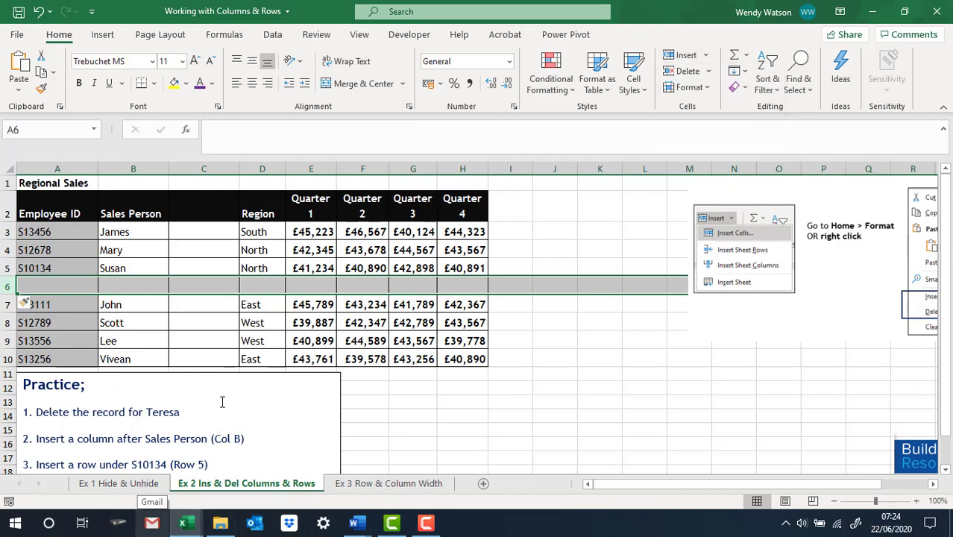
scroll(209, 388, down, 1)
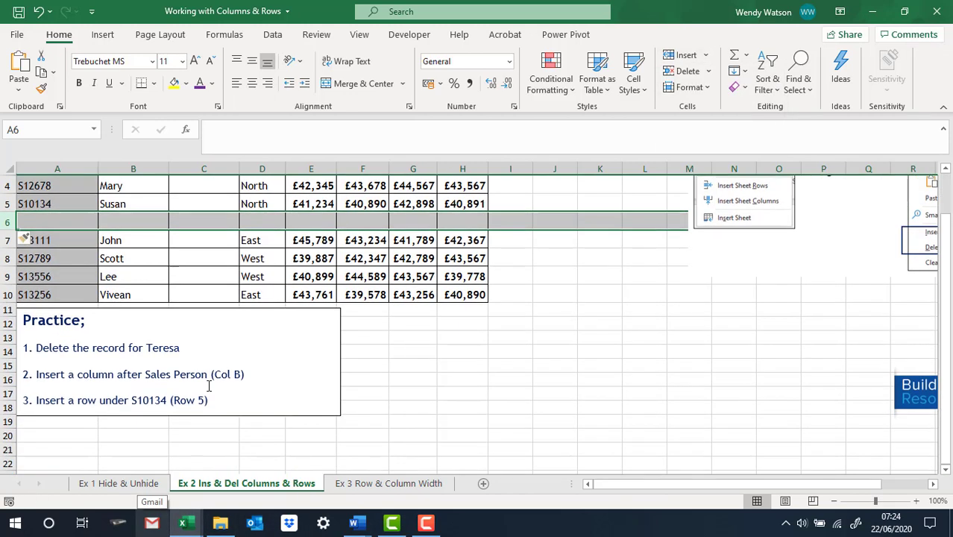
scroll(207, 385, up, 1)
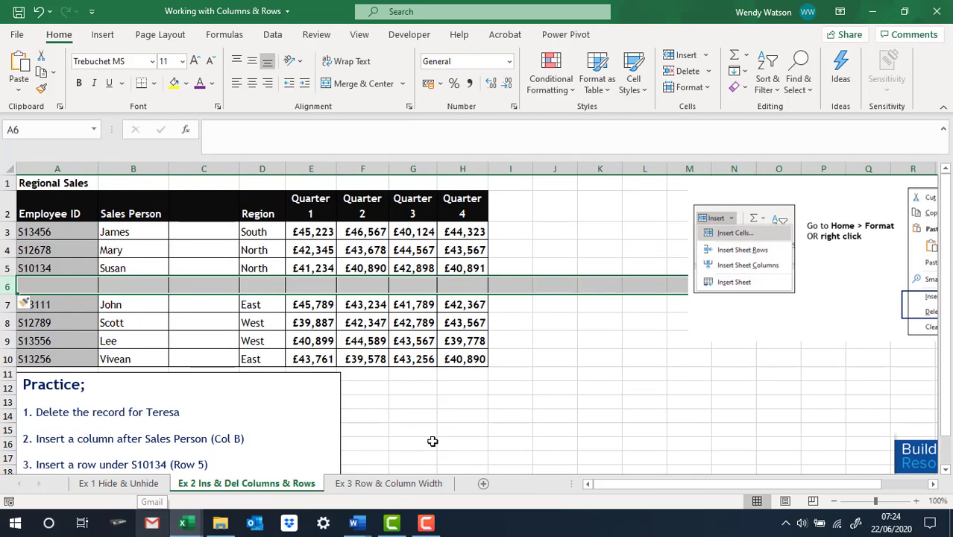
Go to the Ex 3 Row & Column Width sheet and widen column A enough to show every full country name
click(386, 484)
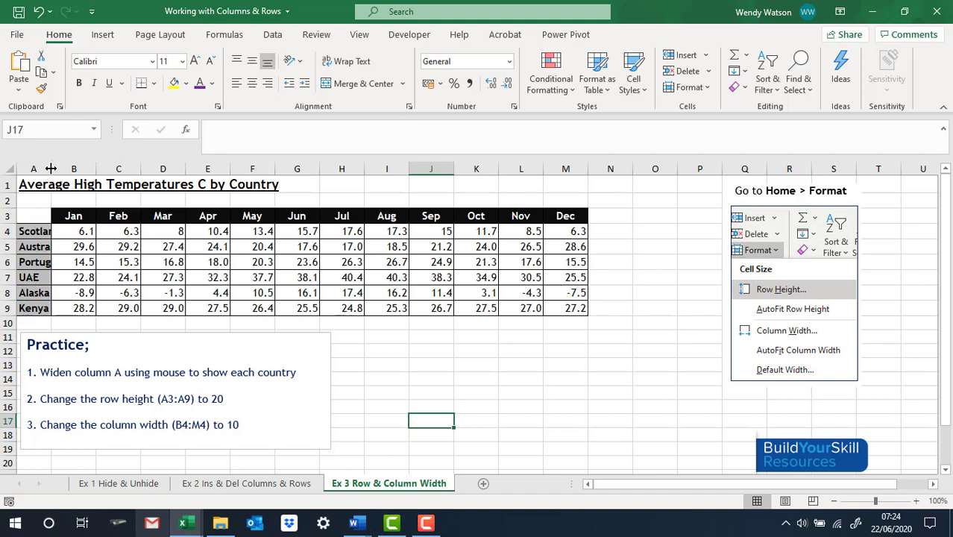
drag(51, 169, 86, 174)
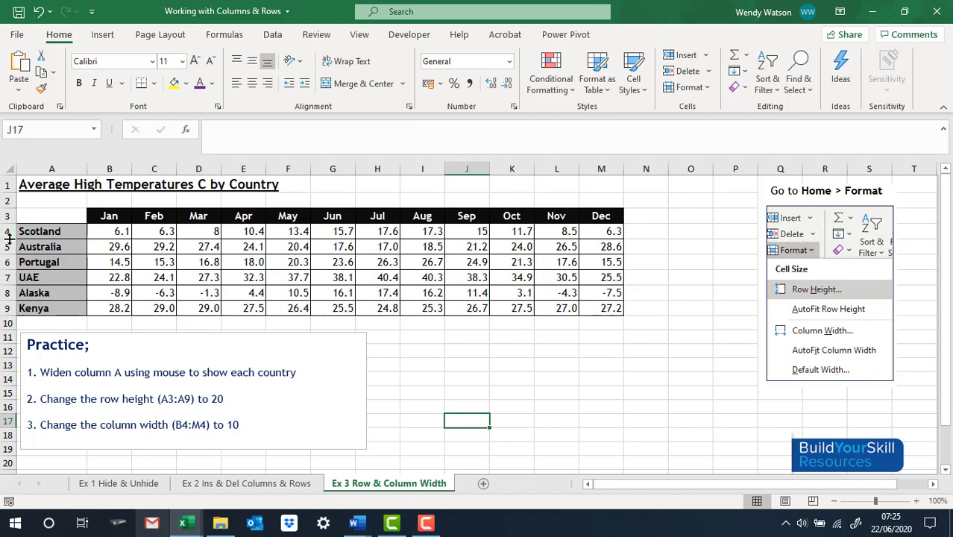
Increase the height of the Scotland row and undo the change
drag(9, 239, 9, 253)
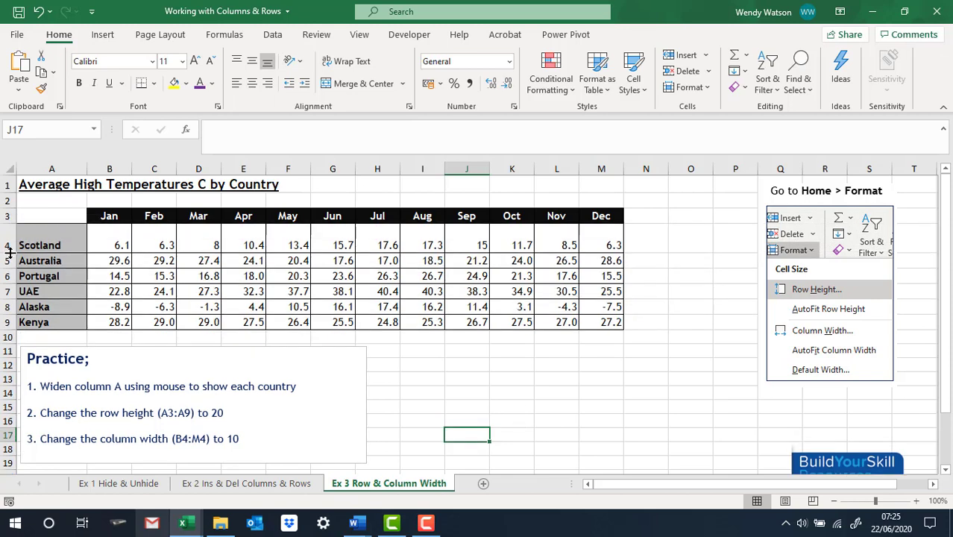
click(41, 12)
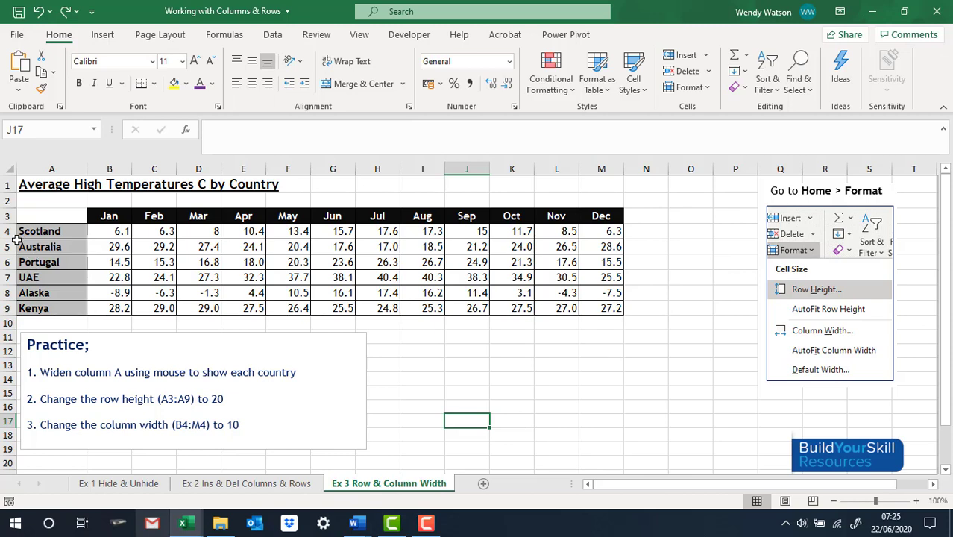
drag(29, 231, 34, 305)
right_click(34, 304)
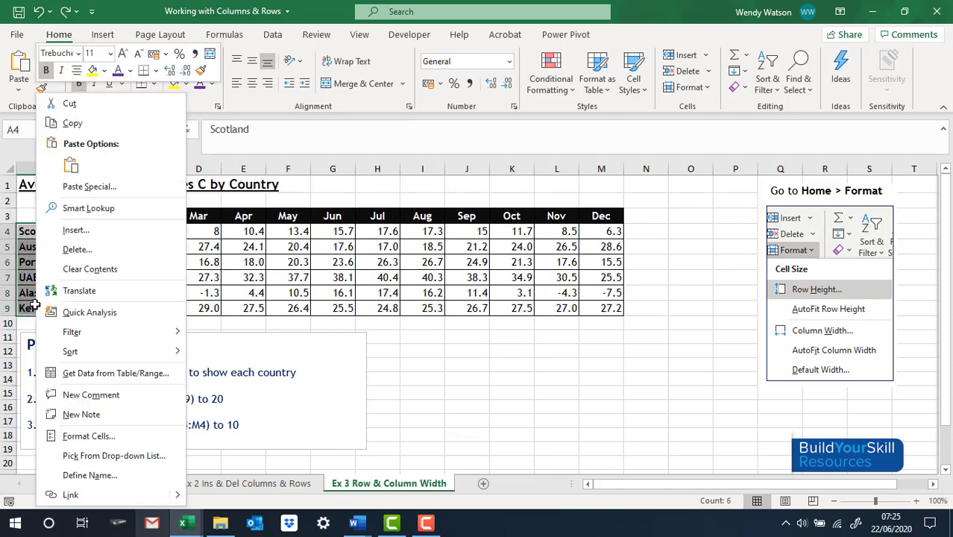
click(195, 320)
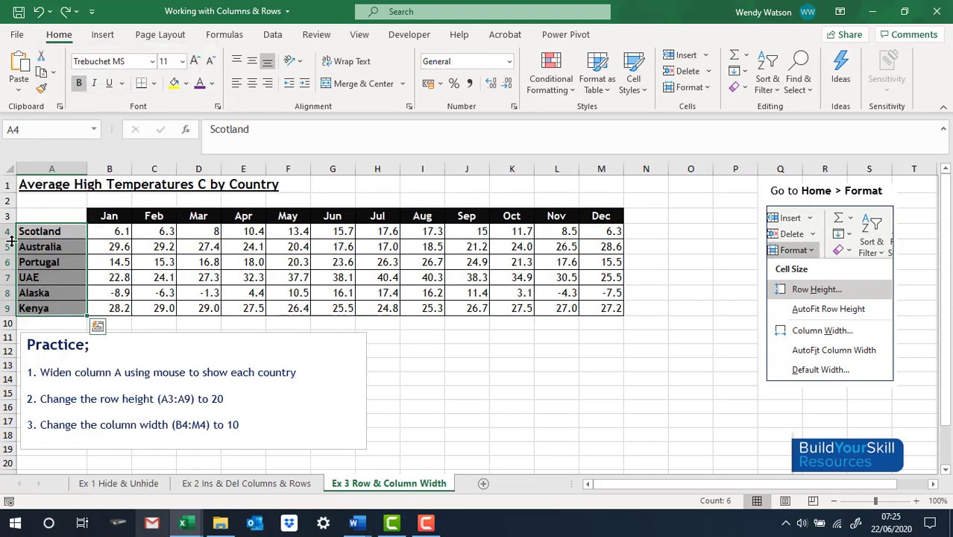
Set the row height of the country rows 4 to 9 to 20
drag(4, 231, 6, 308)
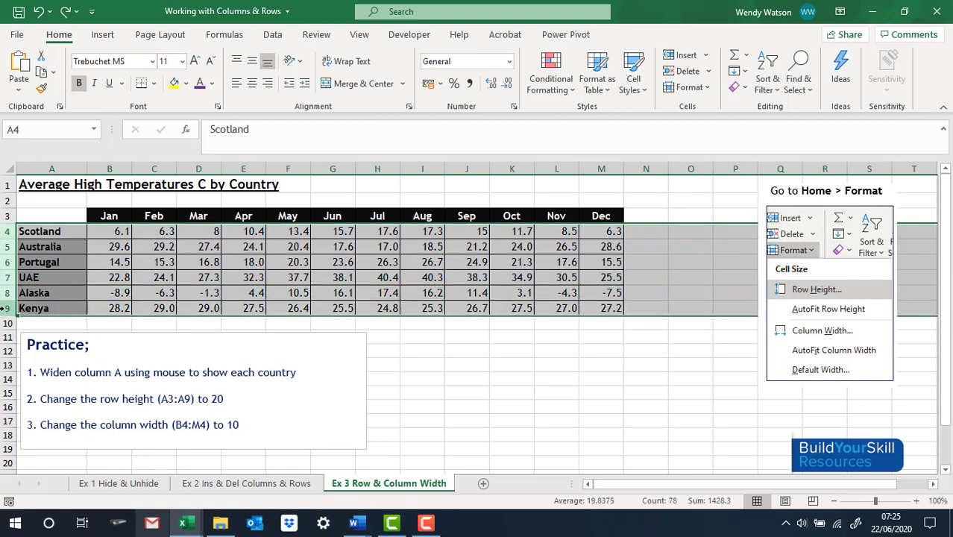
right_click(5, 308)
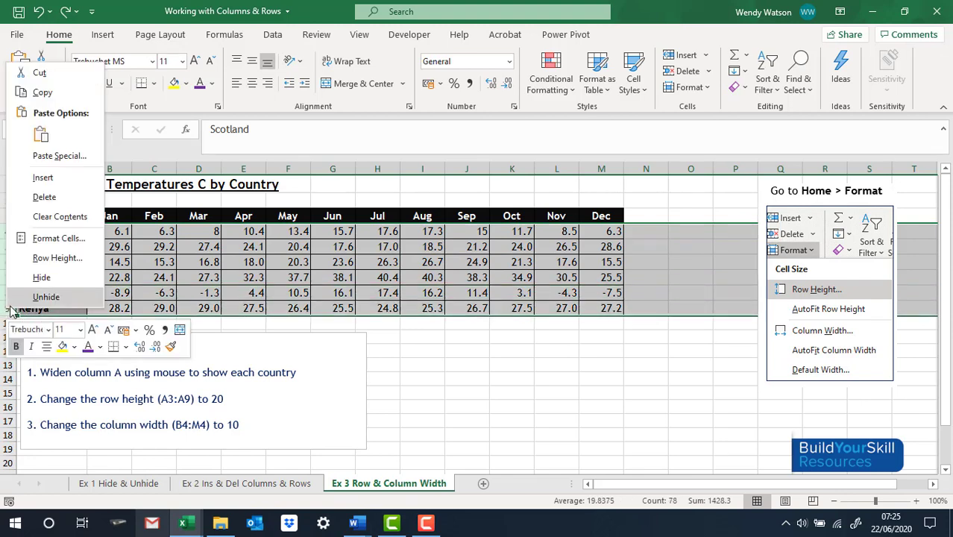
click(36, 261)
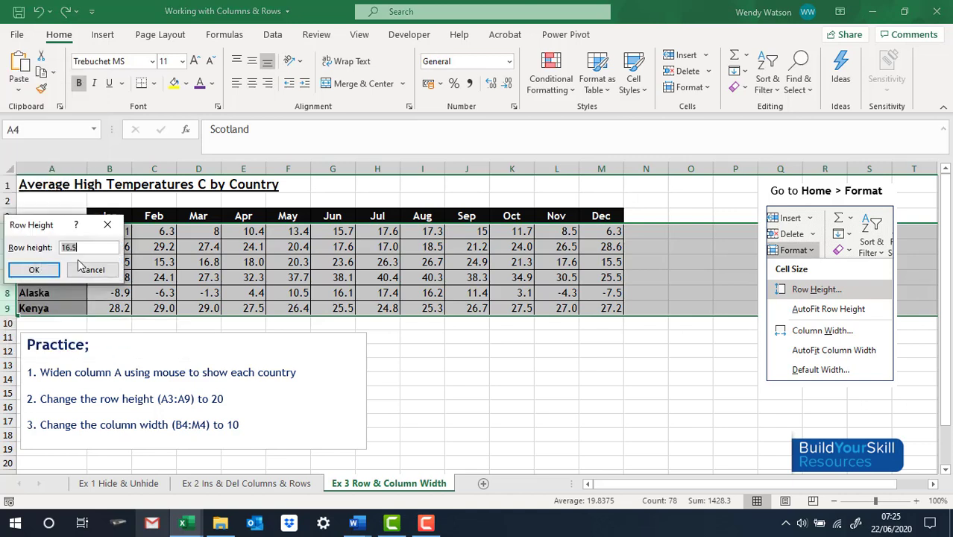
drag(83, 246, 56, 244)
text(20)
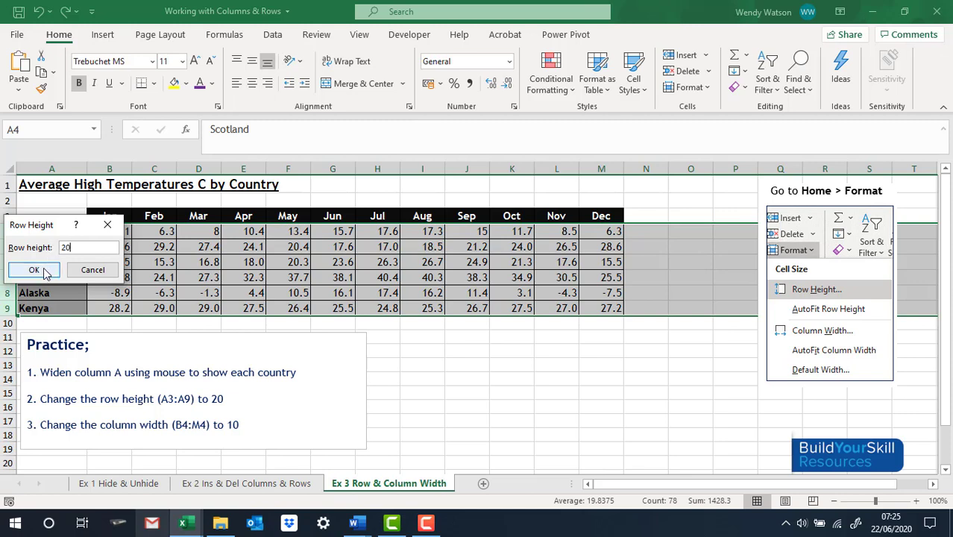
click(45, 270)
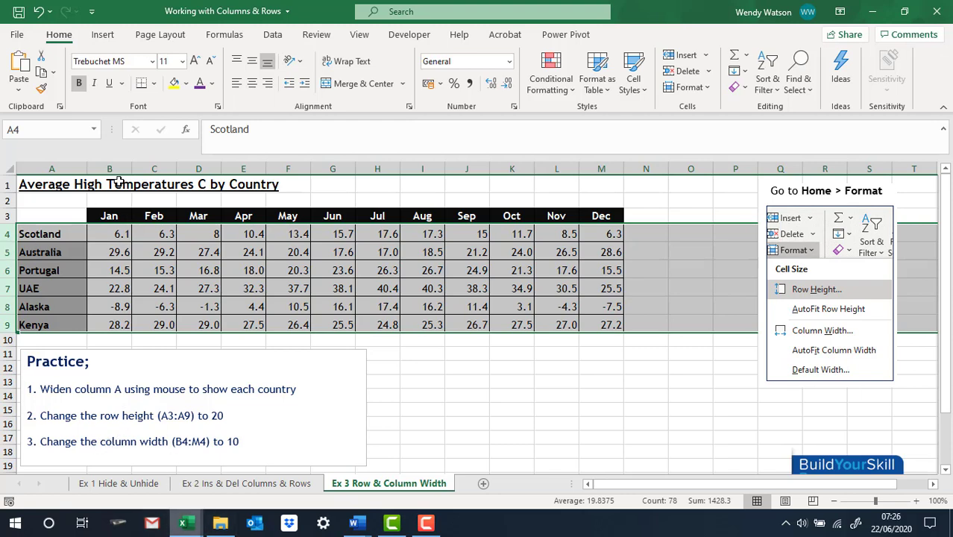
Set the width of the month columns B to M to 10
drag(109, 168, 601, 169)
right_click(598, 225)
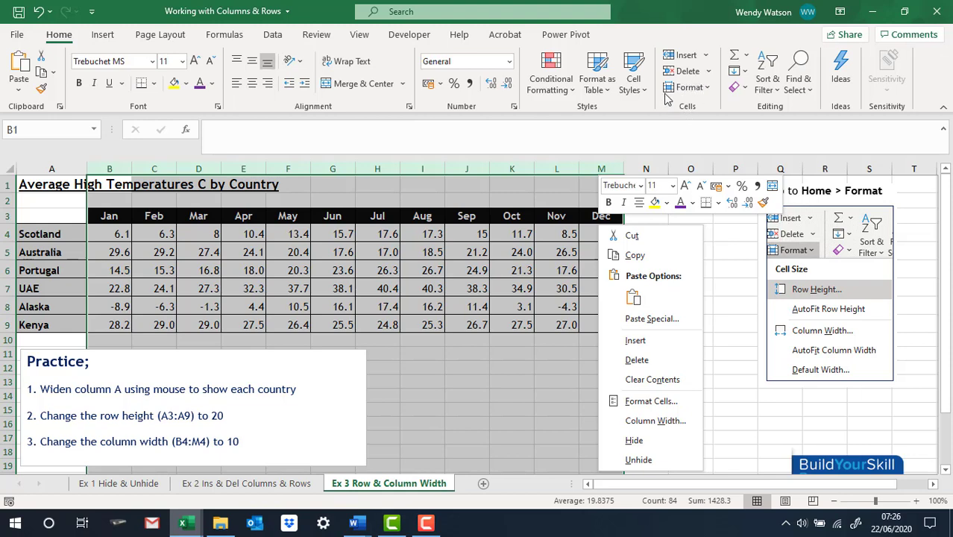
click(708, 89)
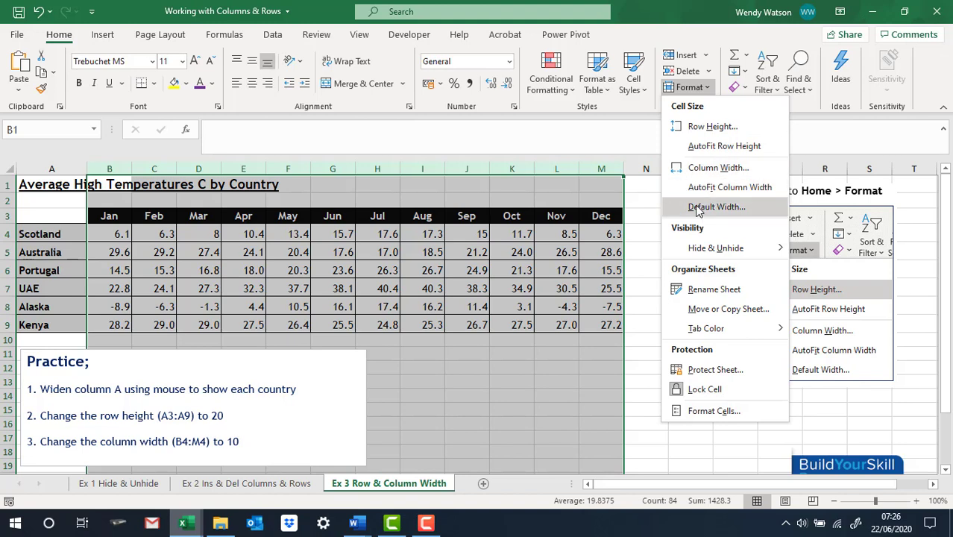
click(704, 169)
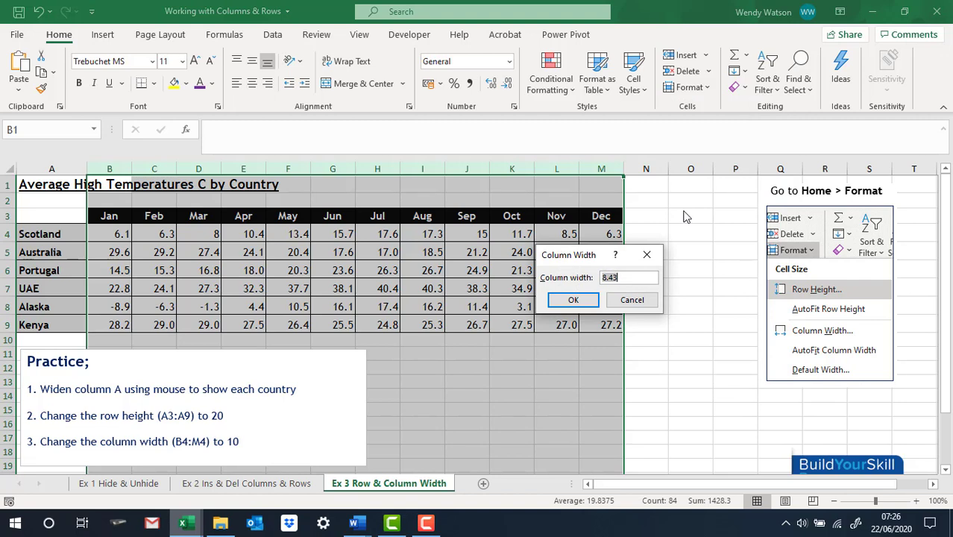
text(10)
click(573, 300)
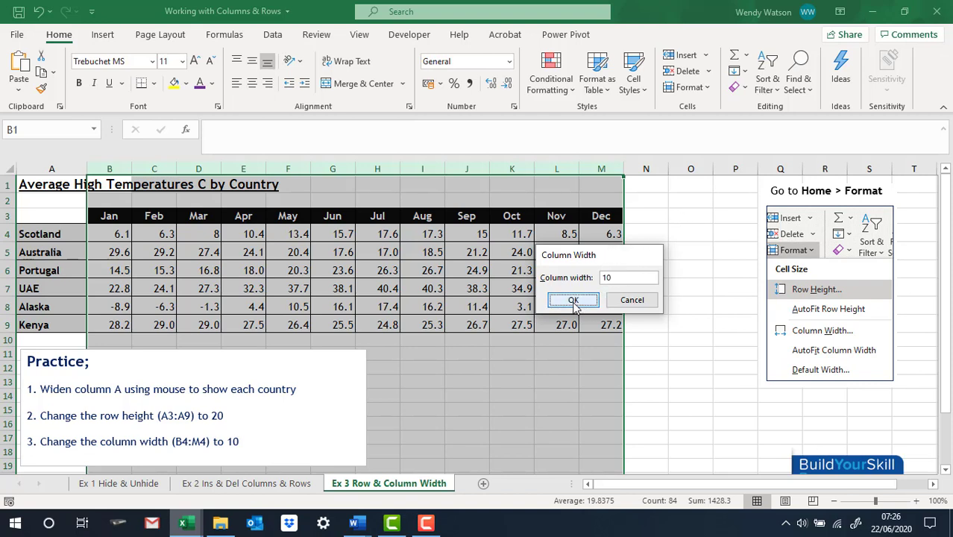